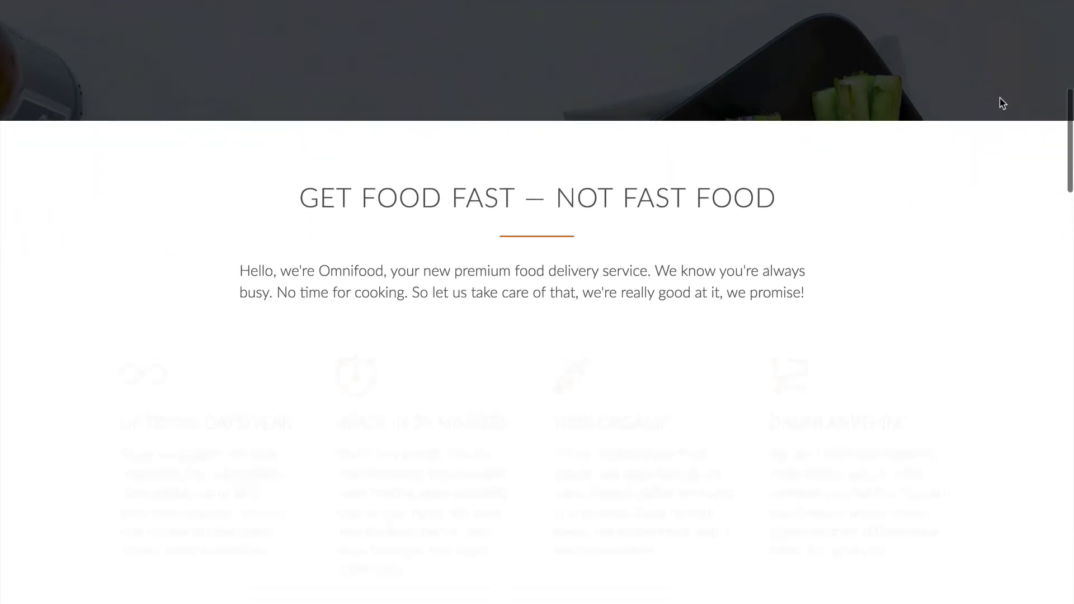
scroll(999, 99, down, 2)
scroll(999, 99, down, 2)
scroll(999, 97, down, 2)
scroll(1000, 98, down, 2)
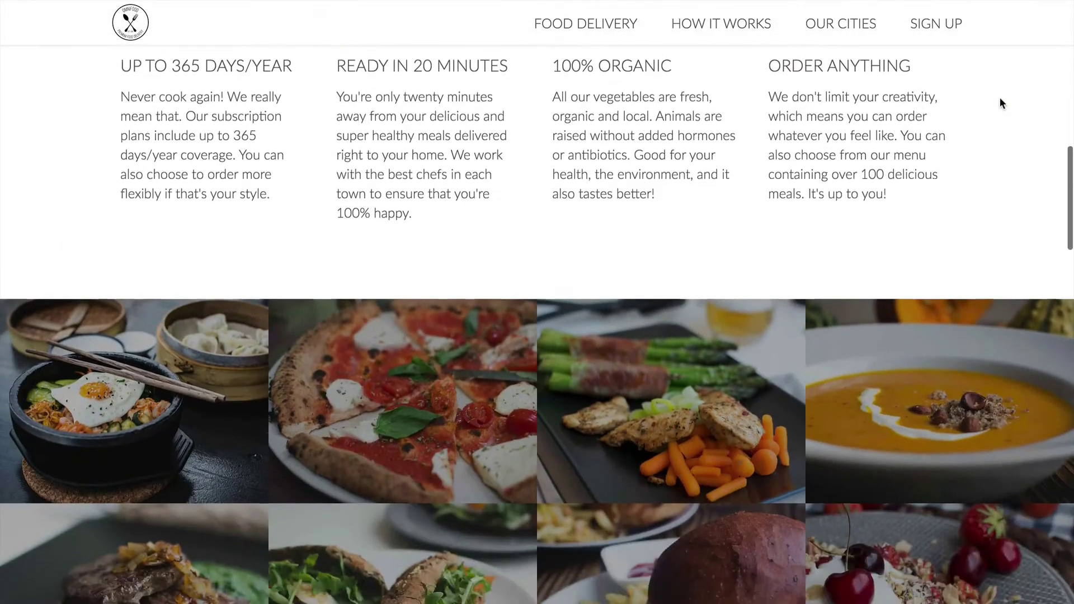
scroll(1000, 97, down, 2)
scroll(999, 98, down, 2)
scroll(999, 97, down, 2)
scroll(999, 97, down, 2)
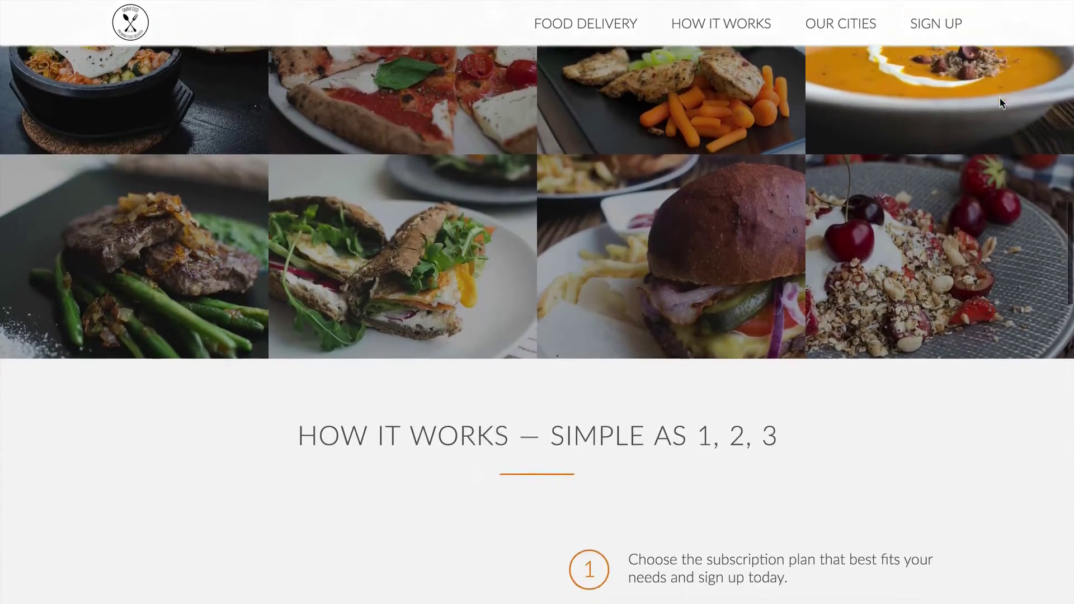
scroll(1000, 97, down, 2)
scroll(999, 98, down, 2)
scroll(1000, 98, down, 2)
scroll(1000, 98, down, 2)
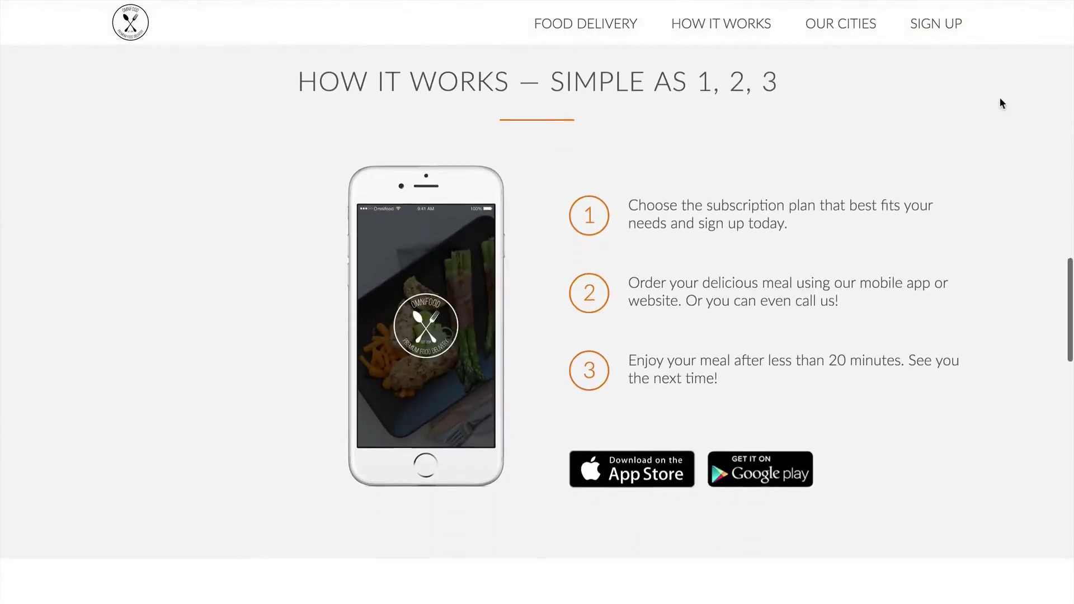
scroll(1000, 97, down, 2)
scroll(1000, 97, down, 2)
scroll(1000, 97, down, 2)
scroll(999, 98, down, 2)
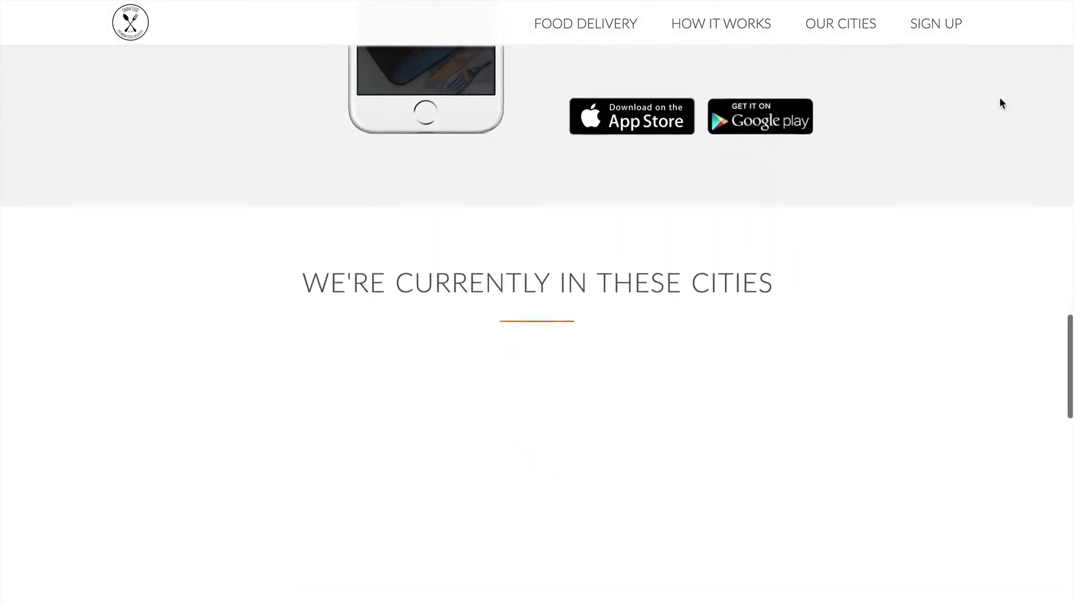
scroll(999, 98, down, 2)
scroll(1000, 97, down, 2)
scroll(999, 97, down, 2)
scroll(999, 97, down, 2)
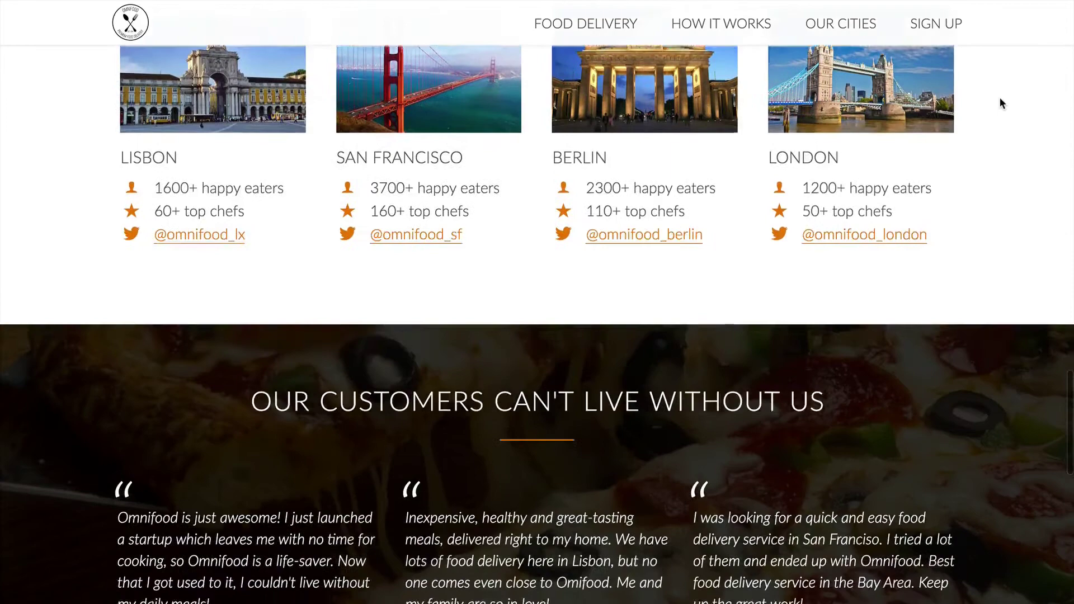
scroll(999, 98, down, 2)
scroll(1000, 98, down, 2)
scroll(1000, 98, down, 2)
scroll(1000, 97, down, 2)
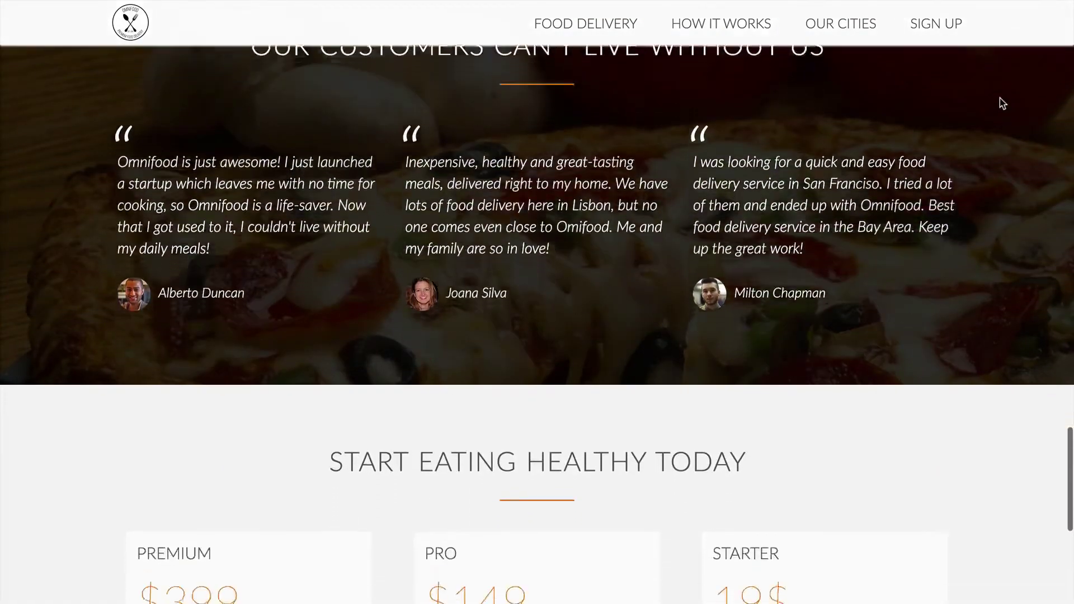
scroll(1000, 98, down, 2)
scroll(1000, 97, down, 2)
scroll(999, 97, down, 2)
scroll(1000, 97, down, 2)
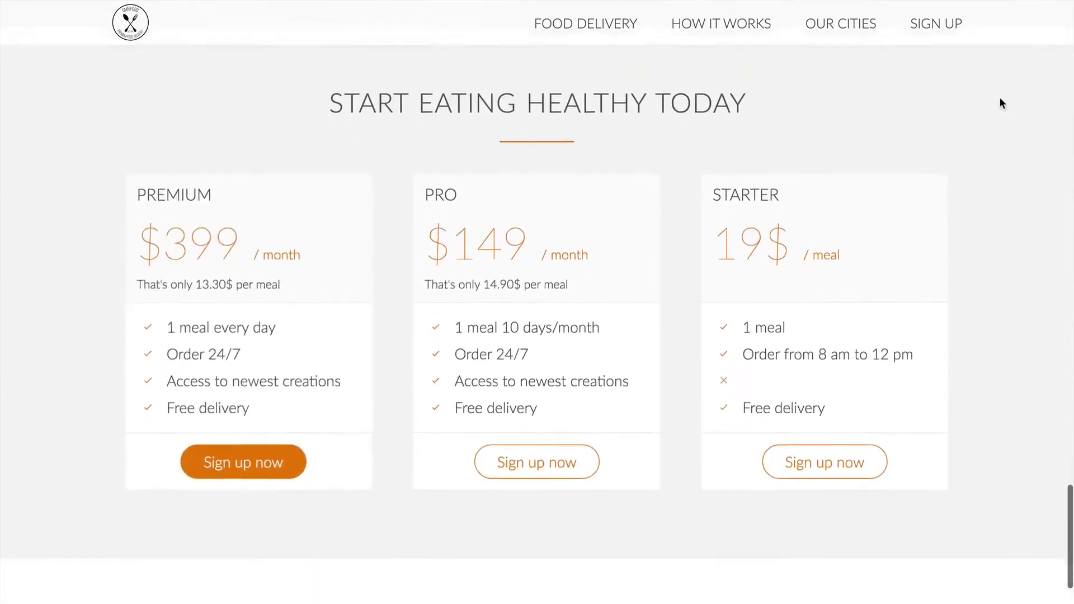
scroll(1000, 97, down, 2)
scroll(999, 97, down, 2)
scroll(1000, 97, down, 2)
scroll(1000, 97, down, 2)
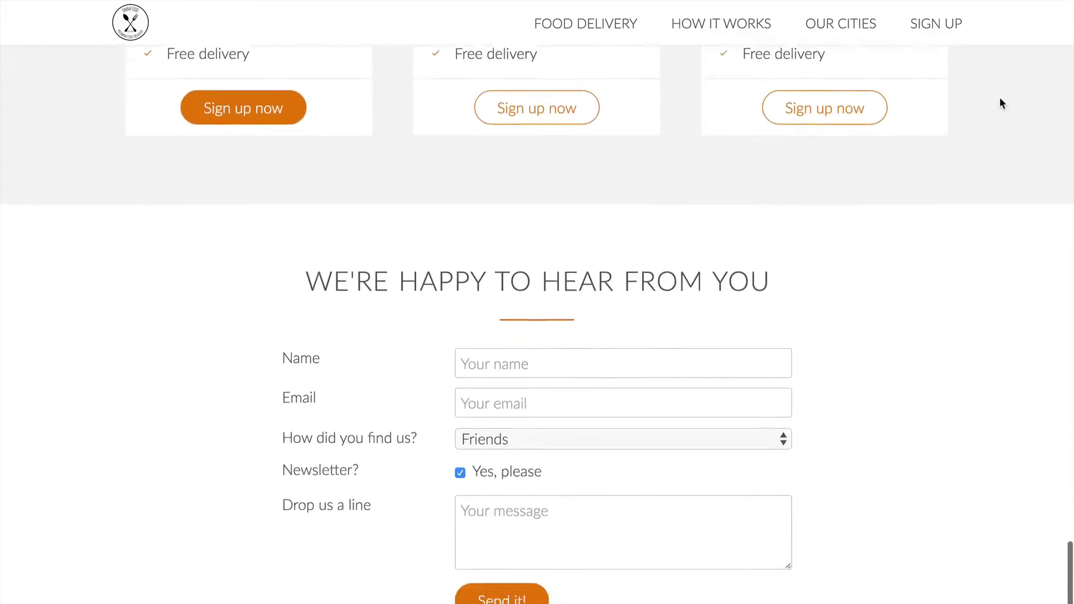
scroll(1000, 97, down, 2)
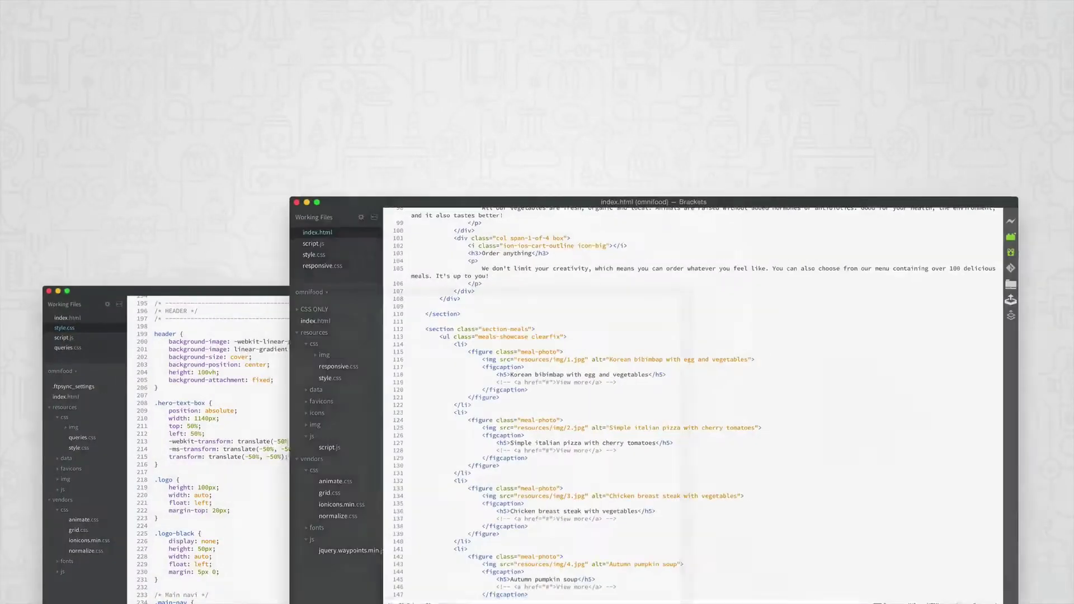